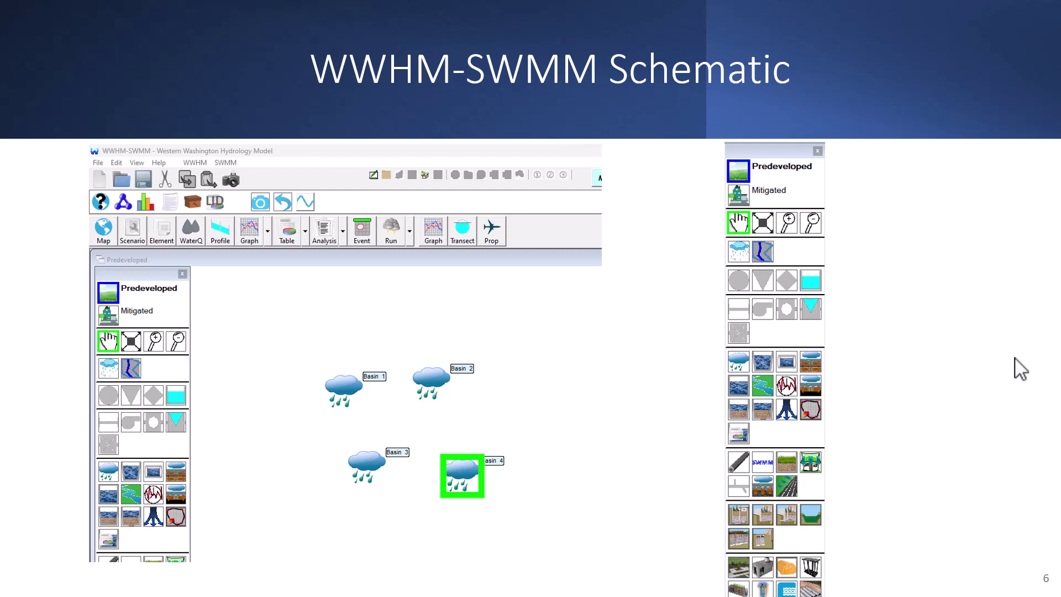
- Flip back and forth between the WWHM-SWMM and EPA SWMM 5.2 schematic slides to compare them
{"action": "key", "text": "Right"}
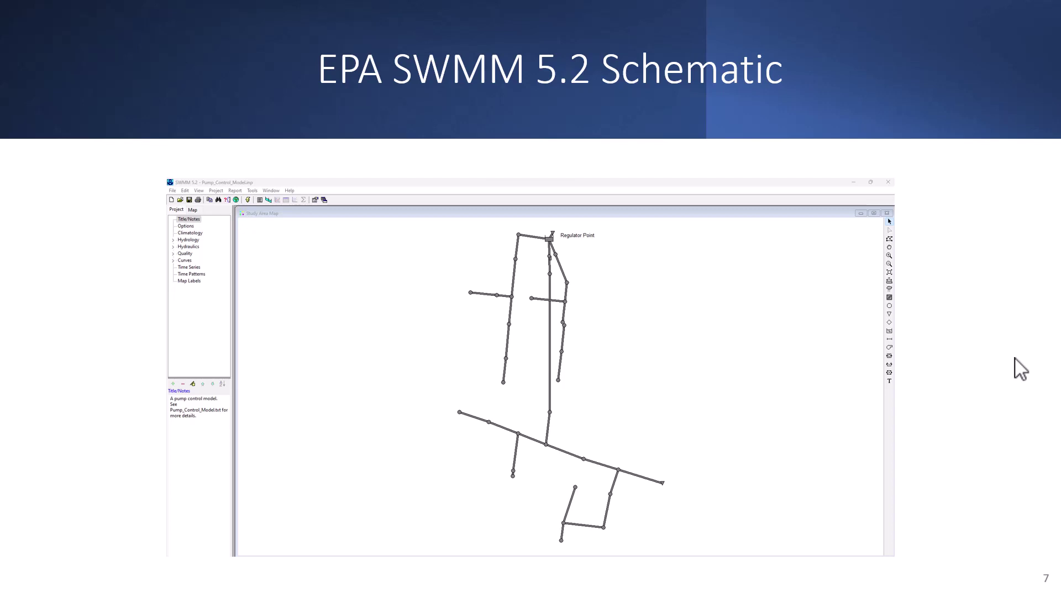
{"action": "key", "text": "Left"}
{"action": "key", "text": "Right"}
{"action": "key", "text": "Left"}
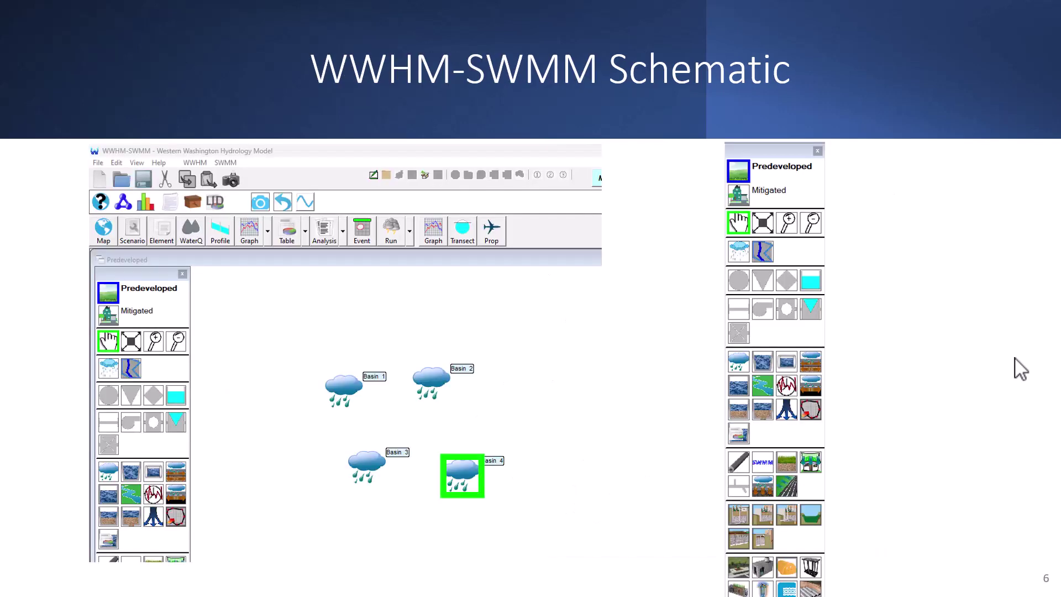
{"action": "key", "text": "Right"}
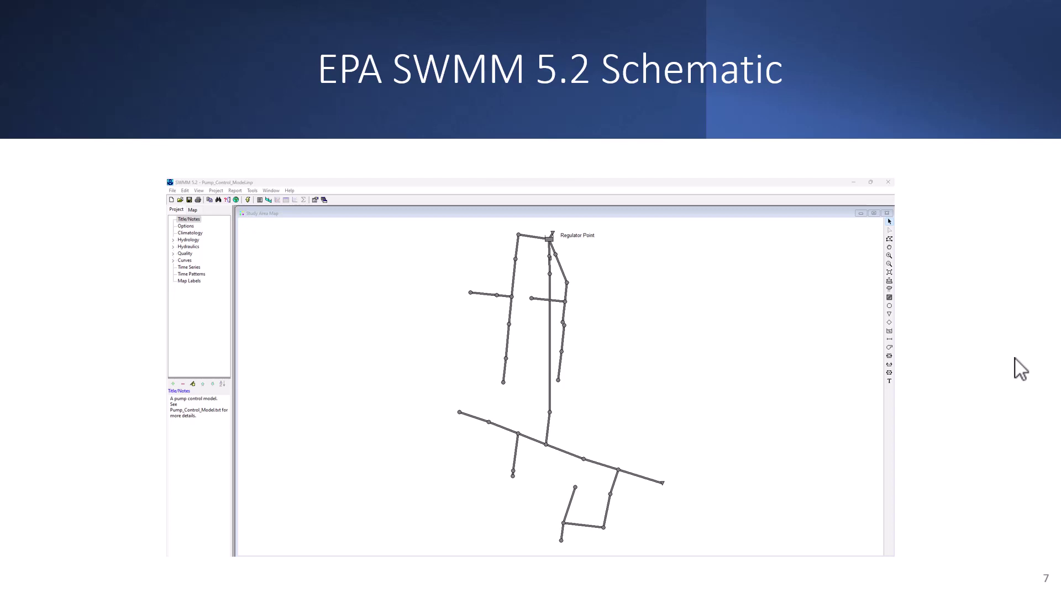
{"action": "key", "text": "Right"}
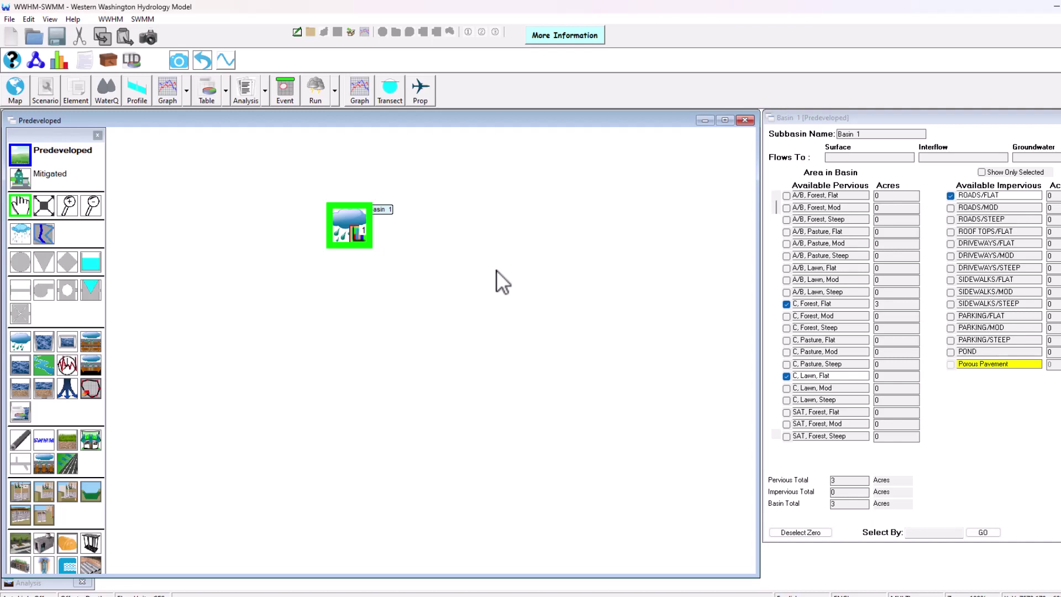
- Toggle to Mitigated and back to Predeveloped, then run the basin-to-pond model simulation
{"action": "left_click", "coordinate": [20, 182]}
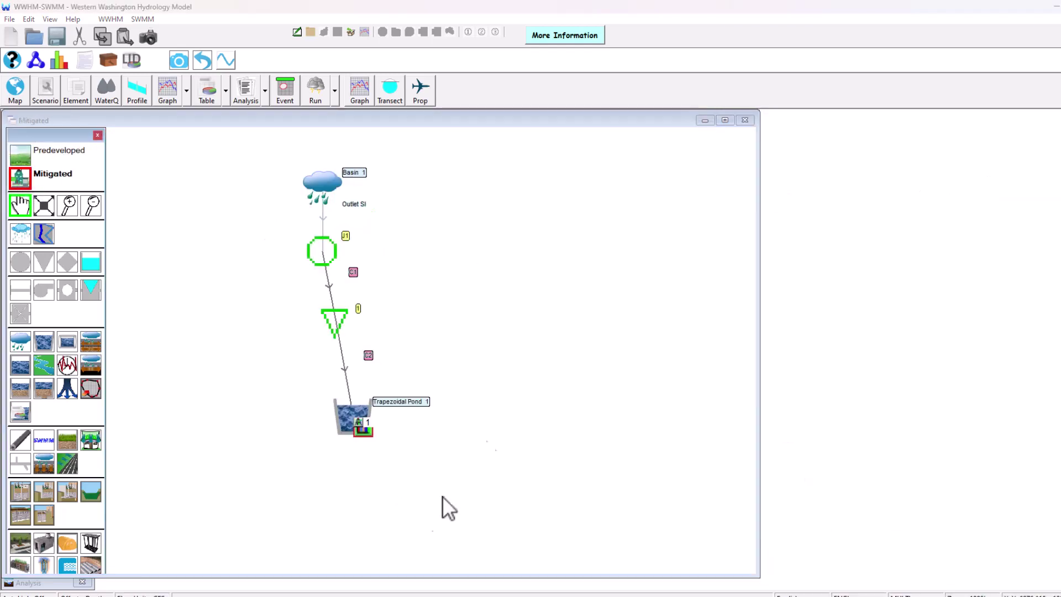
{"action": "left_click", "coordinate": [20, 153]}
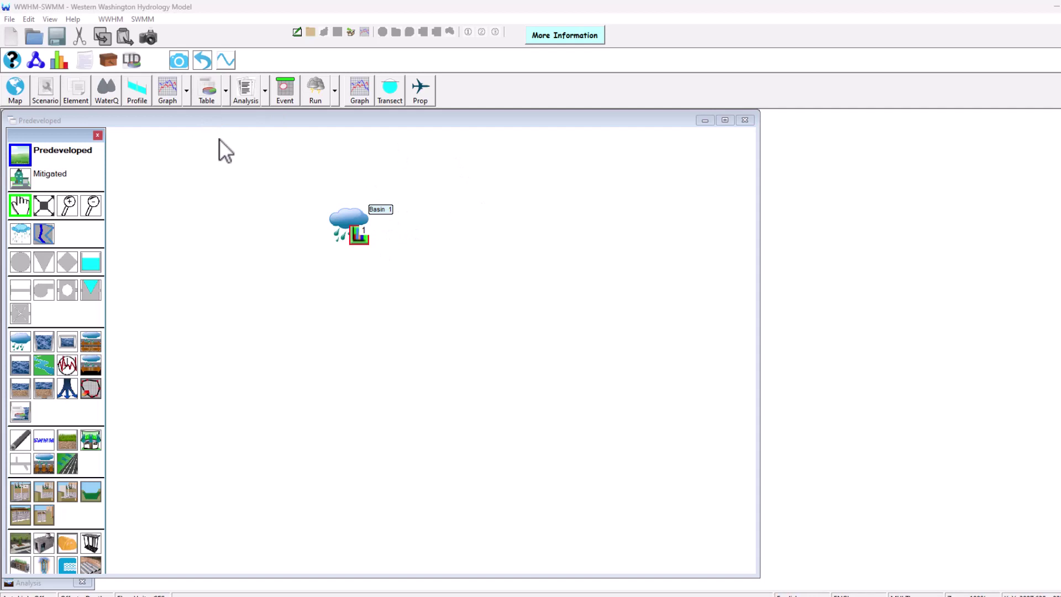
{"action": "left_click", "coordinate": [323, 91]}
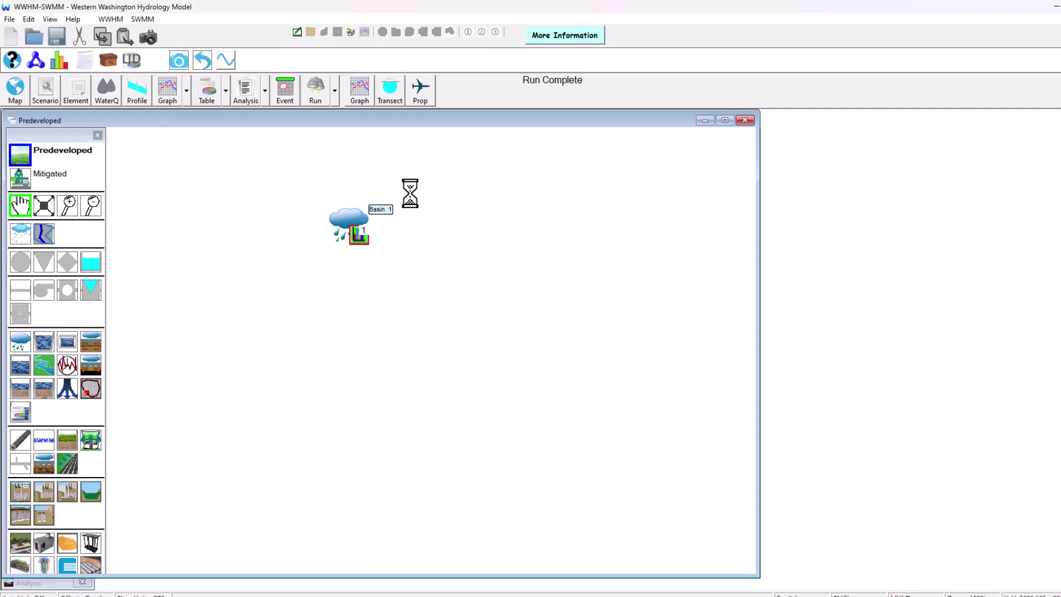
- Compare Basin 1's land-use properties in the Mitigated and Predeveloped scenarios
{"action": "left_click", "coordinate": [49, 177]}
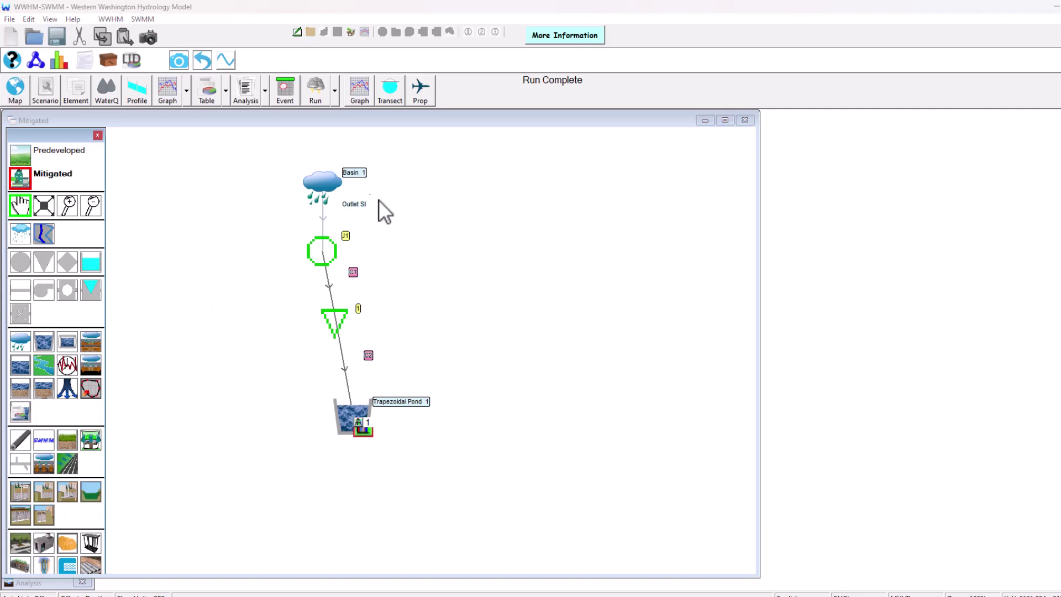
{"action": "left_click", "coordinate": [318, 187]}
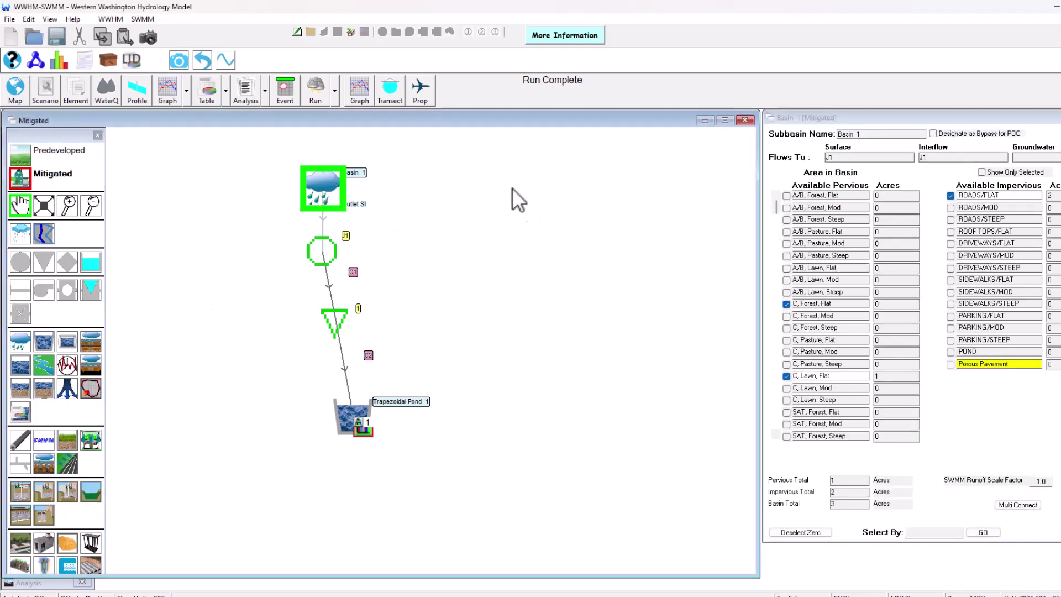
{"action": "left_click", "coordinate": [56, 157]}
{"action": "left_click", "coordinate": [357, 235]}
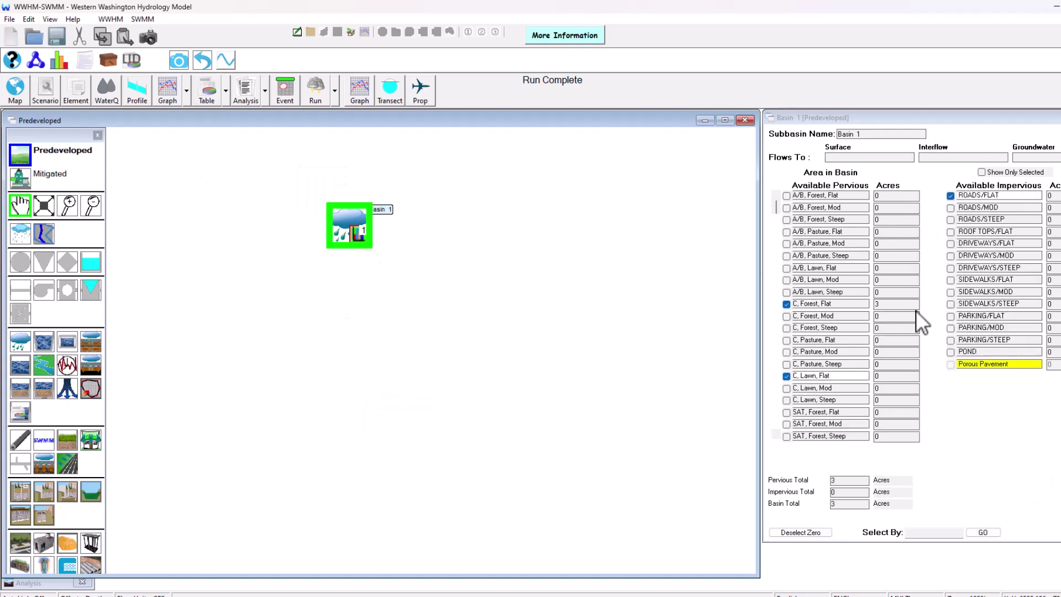
{"action": "left_click", "coordinate": [49, 173]}
{"action": "left_click", "coordinate": [328, 191]}
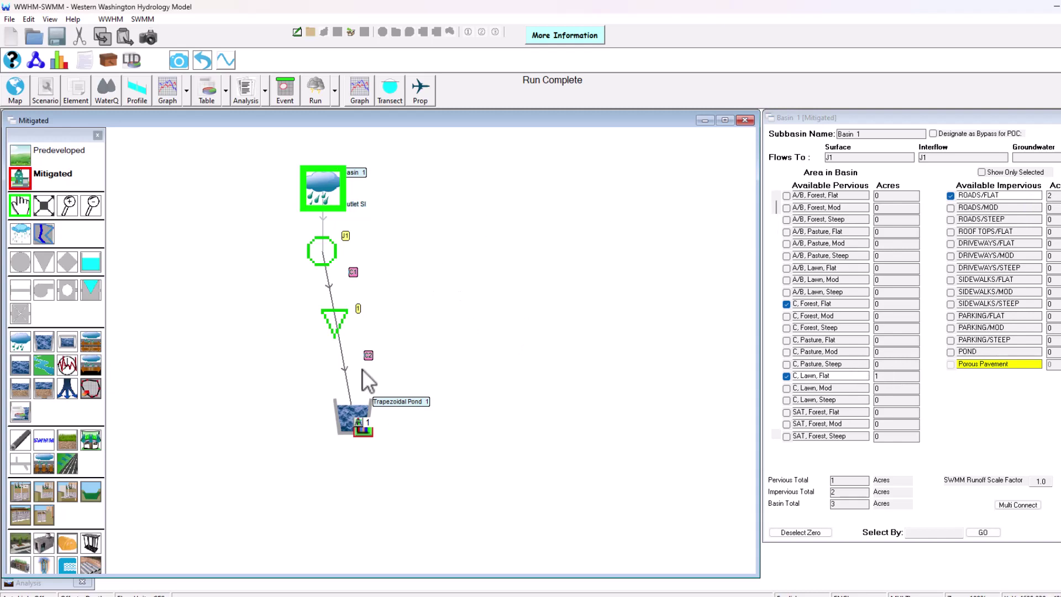
- Review the Trapezoidal Pond 1 settings and the properties of junction J1 and the outfall
{"action": "left_click", "coordinate": [350, 418]}
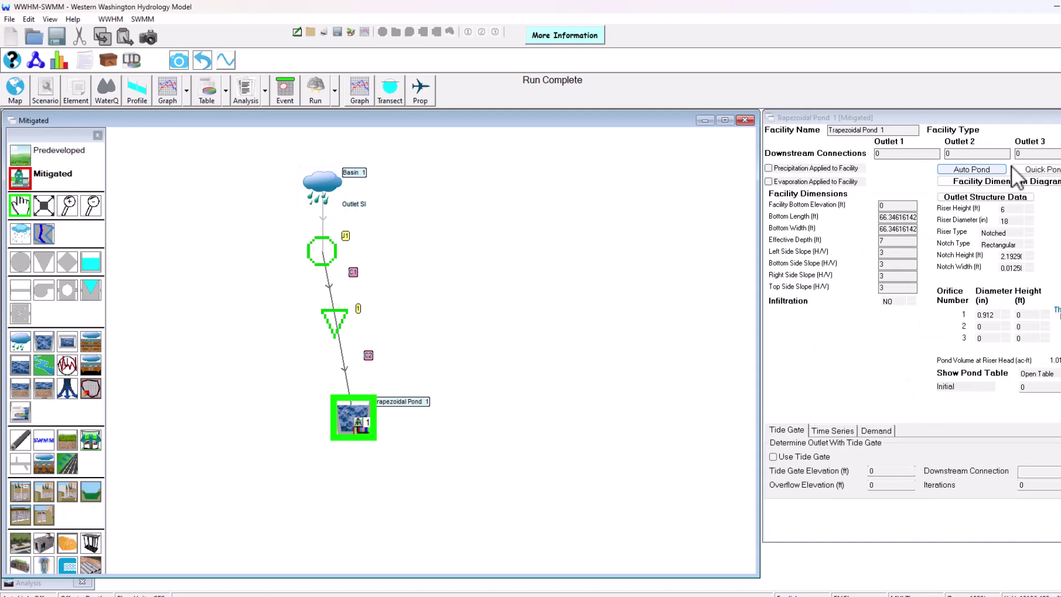
{"action": "left_click", "coordinate": [326, 255]}
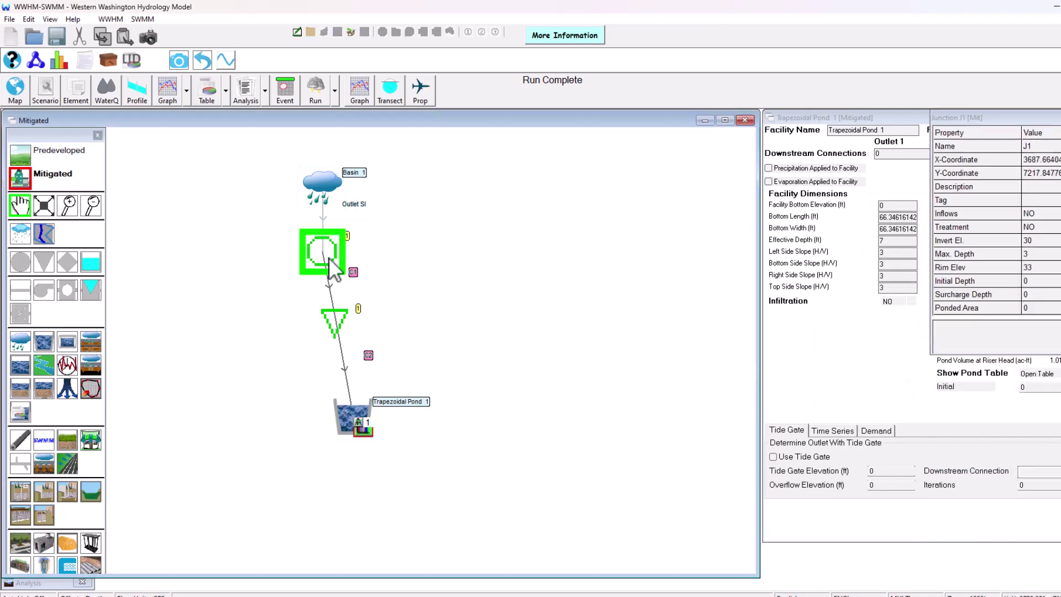
{"action": "left_click", "coordinate": [333, 319]}
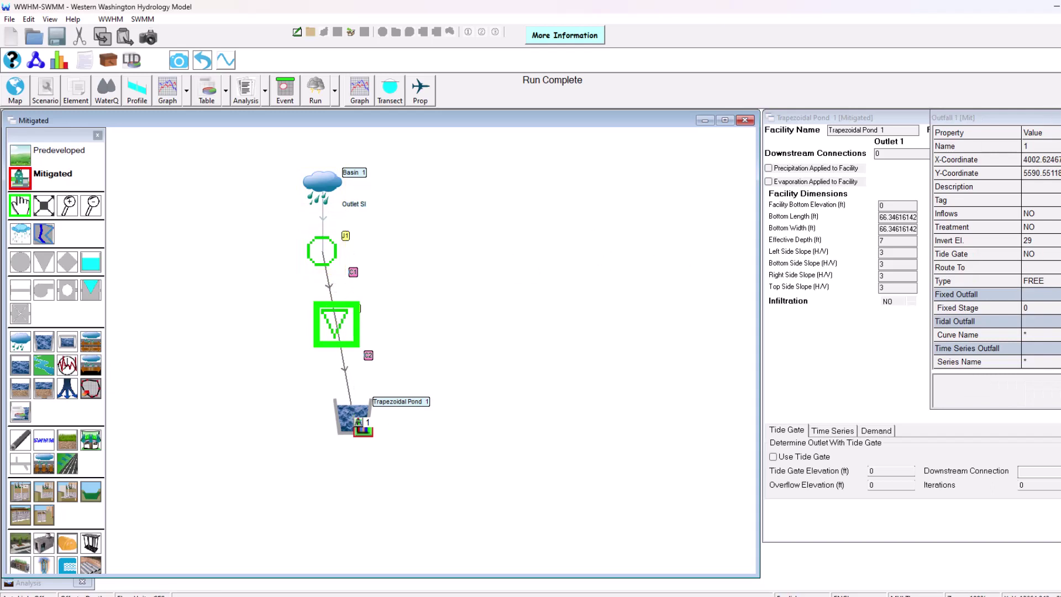
{"action": "left_click", "coordinate": [343, 267]}
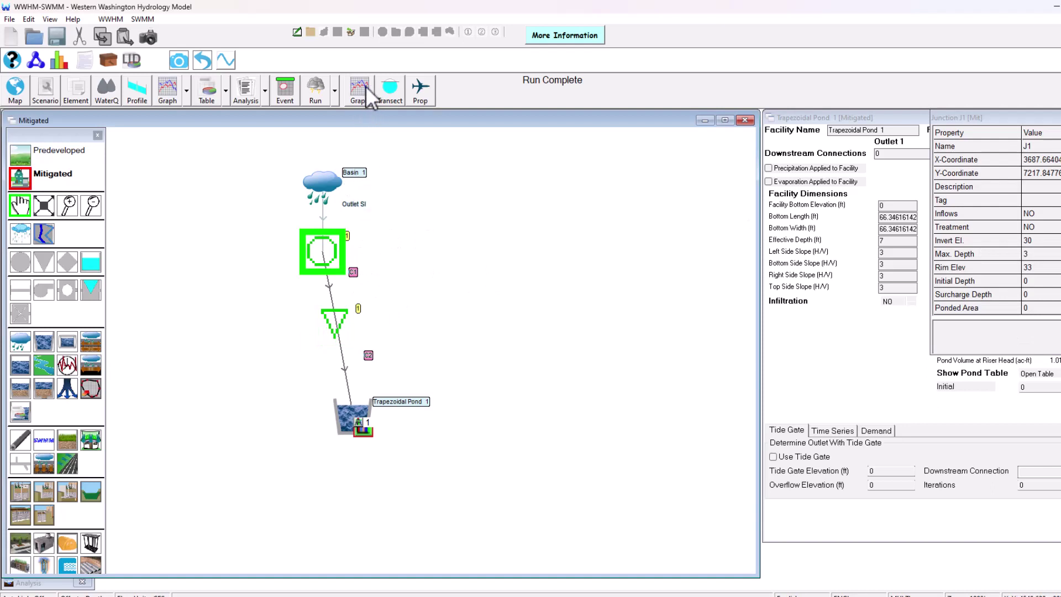
{"action": "left_click", "coordinate": [292, 89]}
- Analyse the seatac 15 minute series and add the Mar 1950 and Dec 1955 storms to global events
{"action": "left_click", "coordinate": [302, 126]}
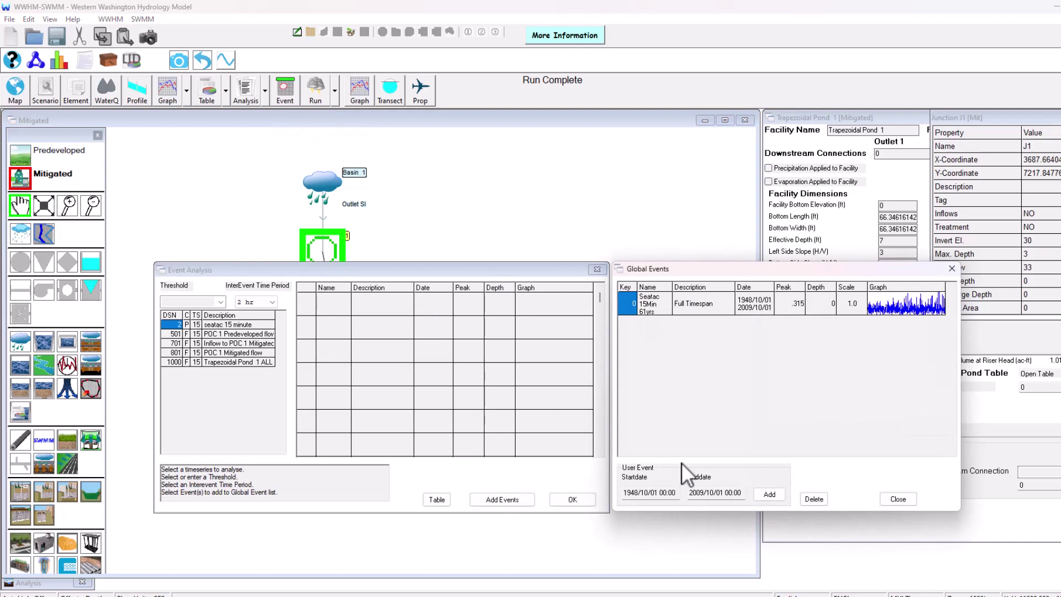
{"action": "left_click", "coordinate": [626, 303]}
{"action": "left_click", "coordinate": [251, 324]}
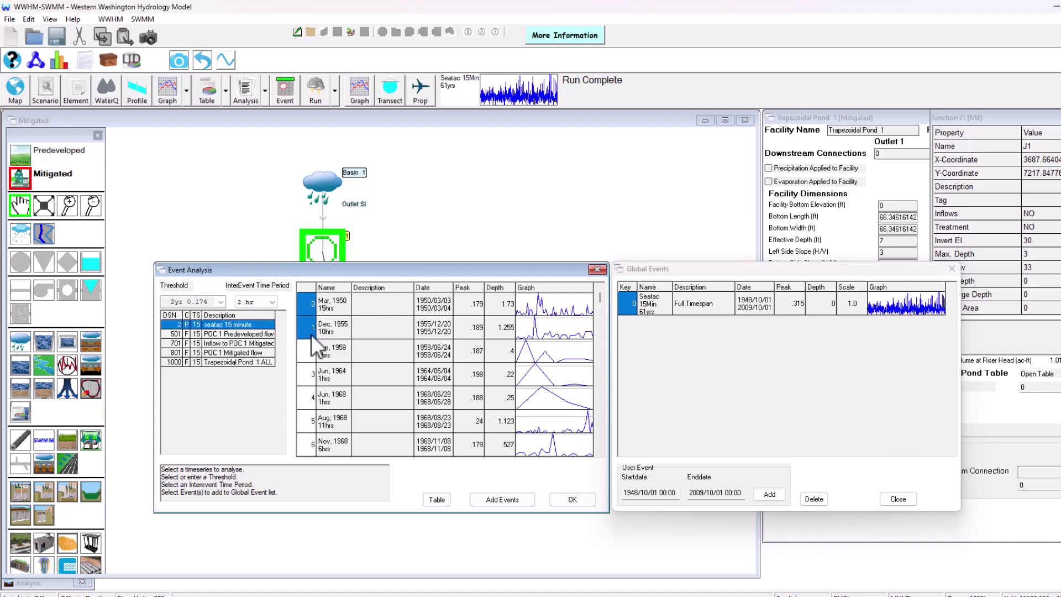
{"action": "left_click", "coordinate": [506, 499]}
- Make Dec 1955 the active event, close both event windows, and rerun the model
{"action": "left_click", "coordinate": [653, 326]}
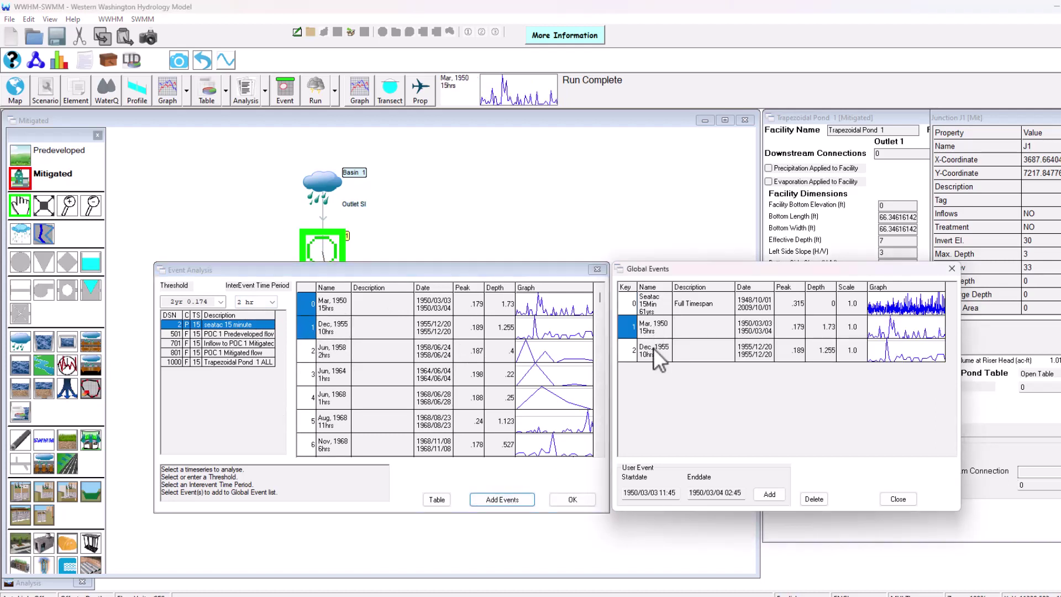
{"action": "left_click", "coordinate": [654, 350]}
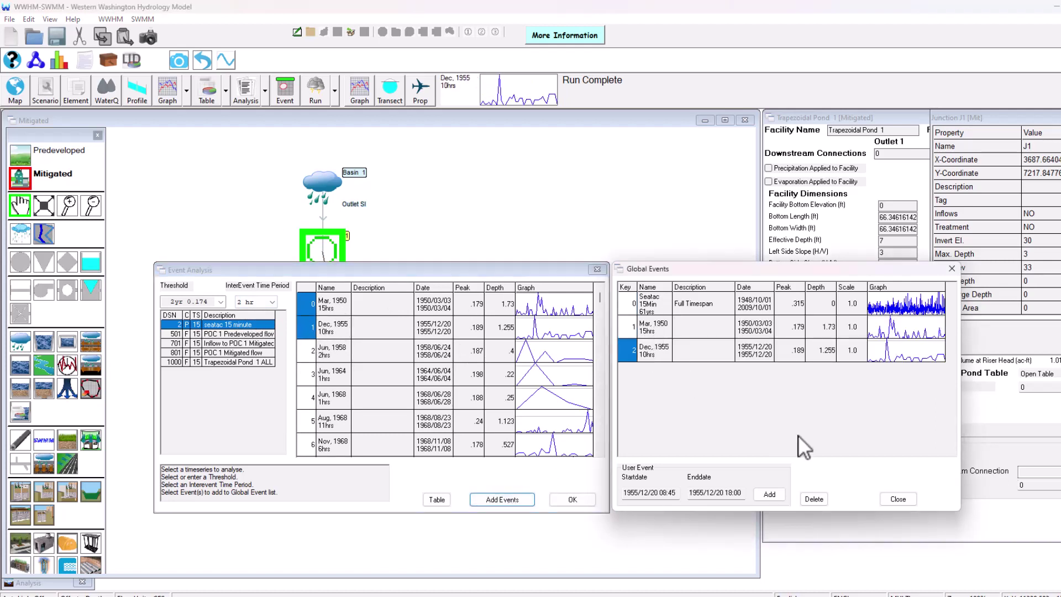
{"action": "left_click", "coordinate": [898, 499]}
{"action": "left_click", "coordinate": [570, 499]}
{"action": "left_click", "coordinate": [319, 99]}
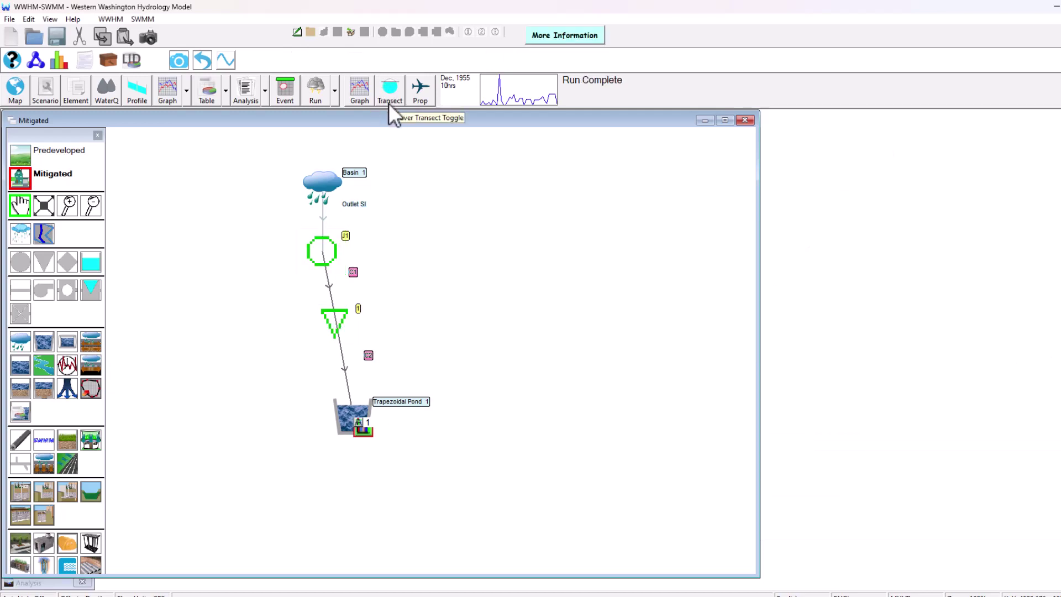
- View the outfall cross-section, then graph Dec 1955 results for J1, C1 and the outfall
{"action": "left_click", "coordinate": [389, 103]}
{"action": "left_click", "coordinate": [335, 325]}
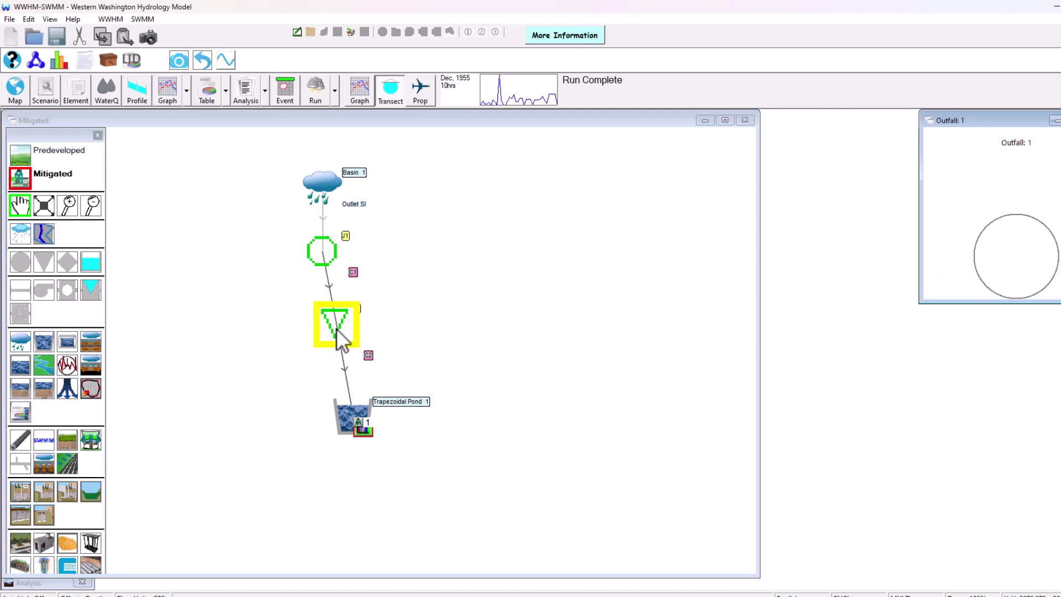
{"action": "left_click", "coordinate": [359, 88]}
{"action": "left_click", "coordinate": [326, 252]}
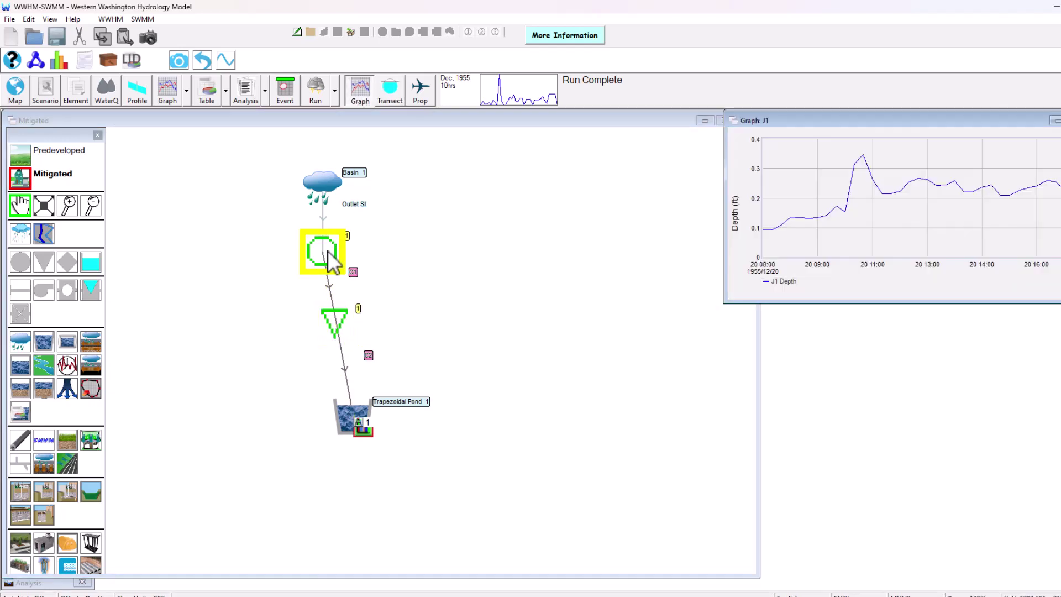
{"action": "left_click", "coordinate": [330, 293]}
{"action": "left_click", "coordinate": [333, 329]}
{"action": "left_click", "coordinate": [345, 365]}
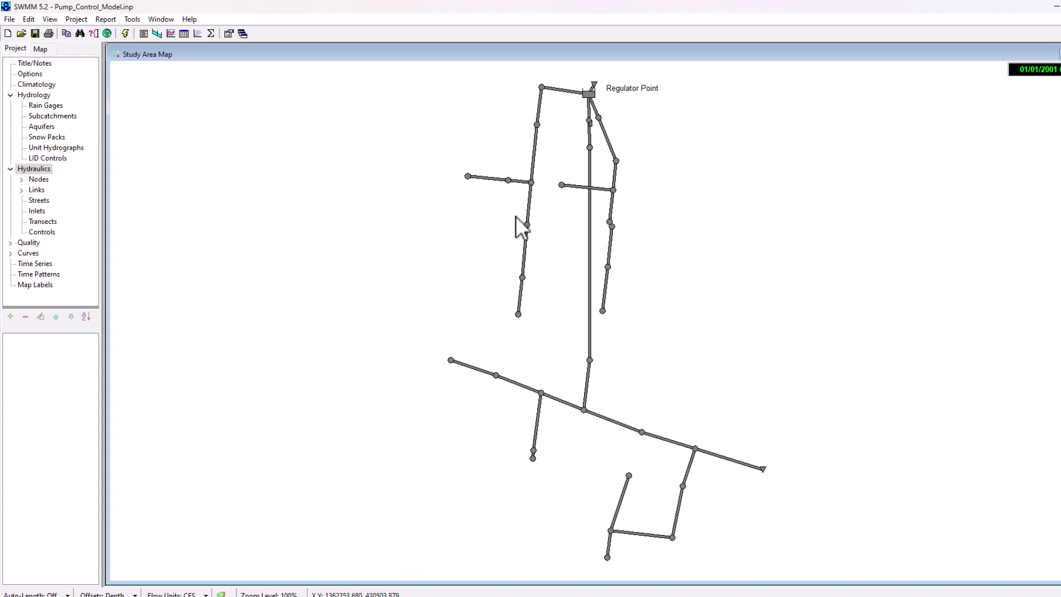
- Run the Pump_Control_Model simulation in EPA SWMM 5.2 and dismiss the successful run report
{"action": "left_click", "coordinate": [131, 34]}
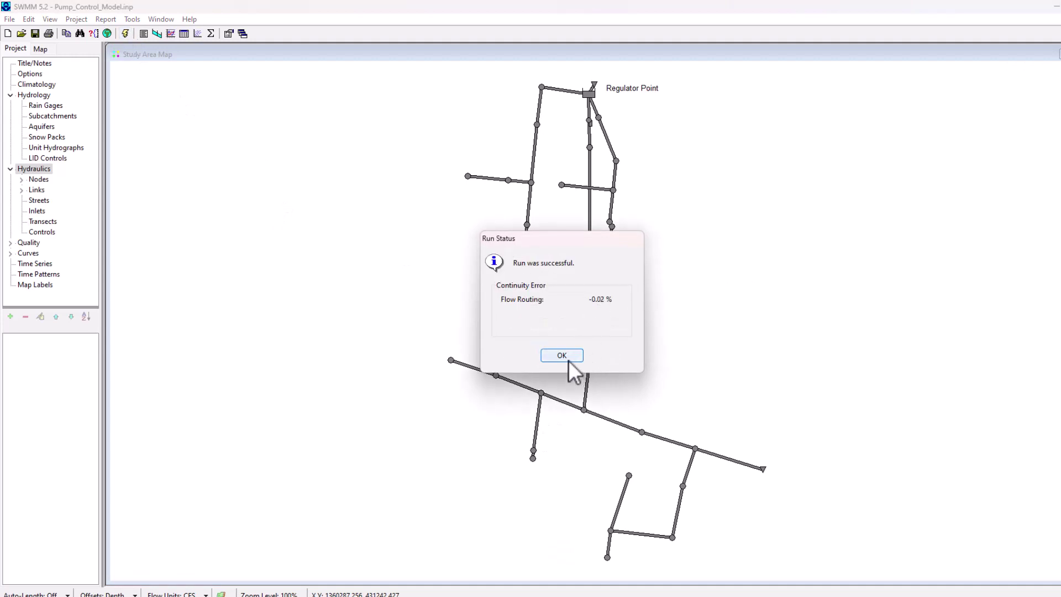
{"action": "left_click", "coordinate": [568, 358]}
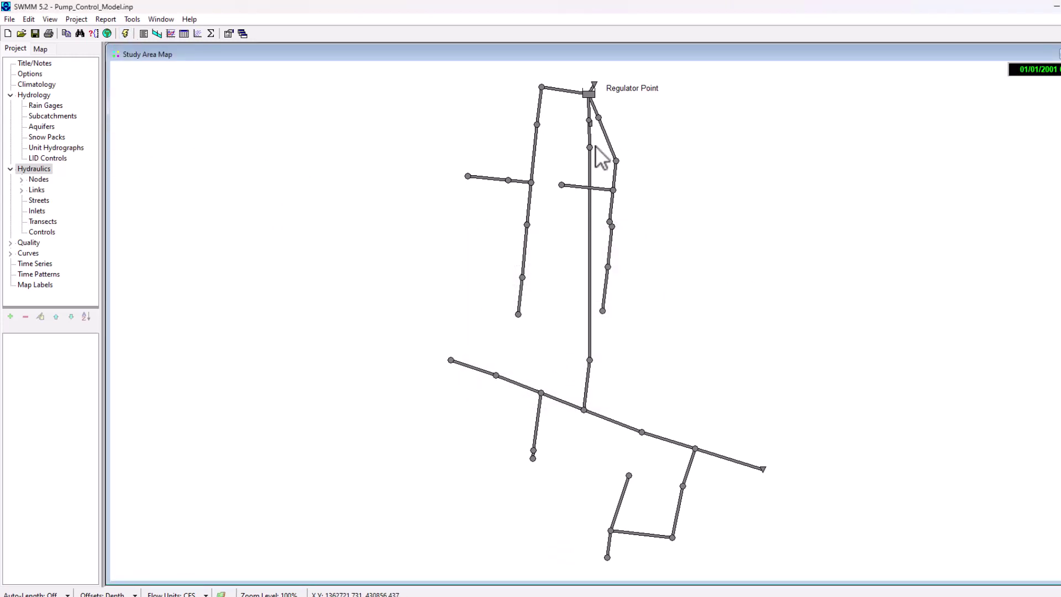